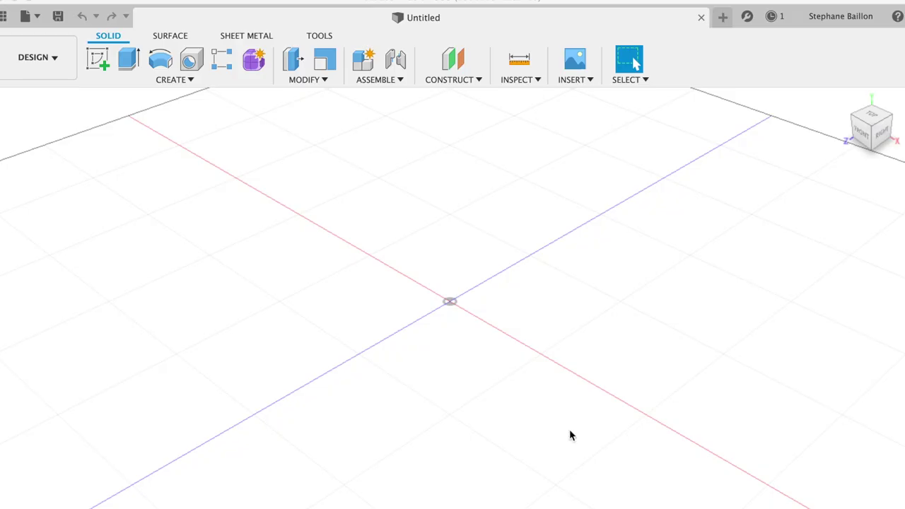
Step: Start a sketch on the front XY origin plane and face it straight on
{"action": "left_click", "coordinate": [100, 66]}
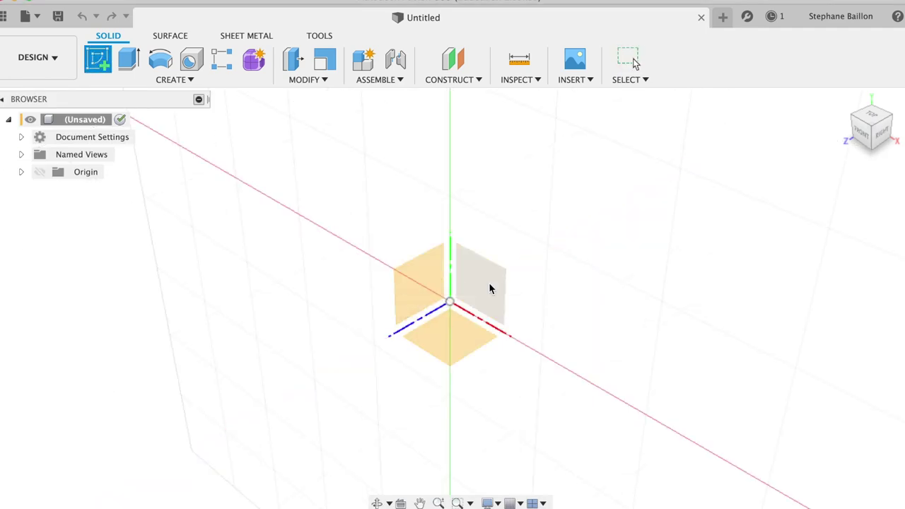
{"action": "left_click", "coordinate": [492, 287]}
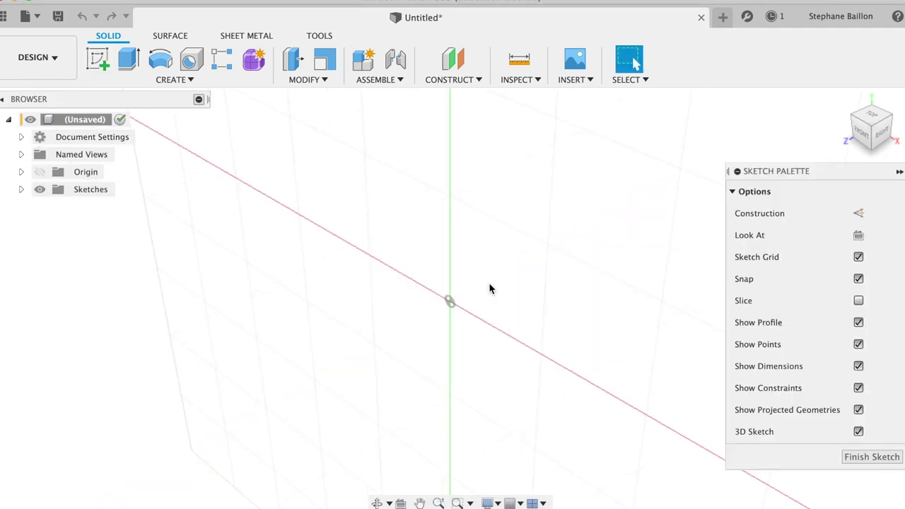
{"action": "left_click", "coordinate": [858, 235]}
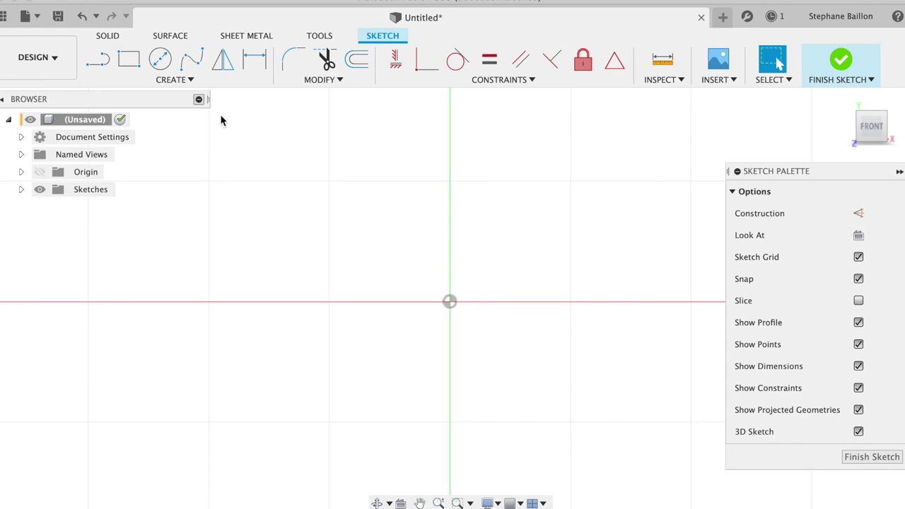
{"action": "left_click", "coordinate": [189, 80]}
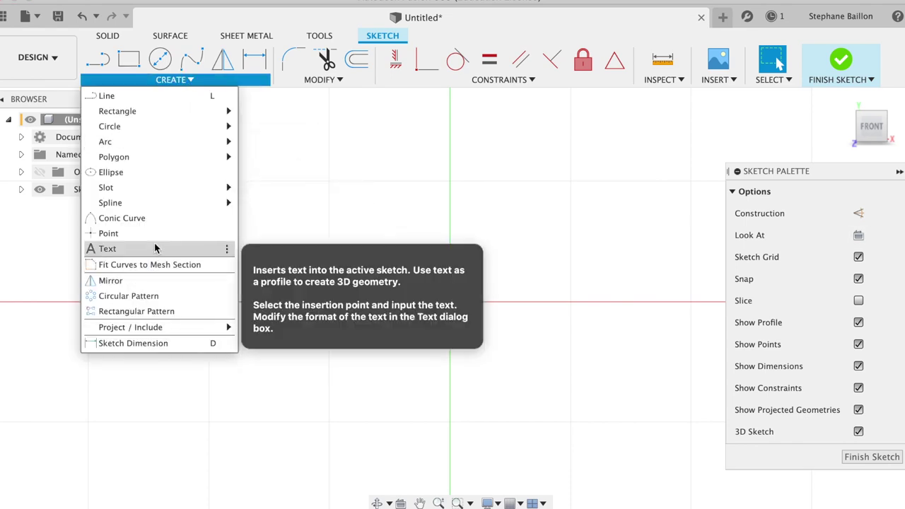
Step: Place sketch text reading FUSION 360 at the sketch origin
{"action": "left_click", "coordinate": [156, 249]}
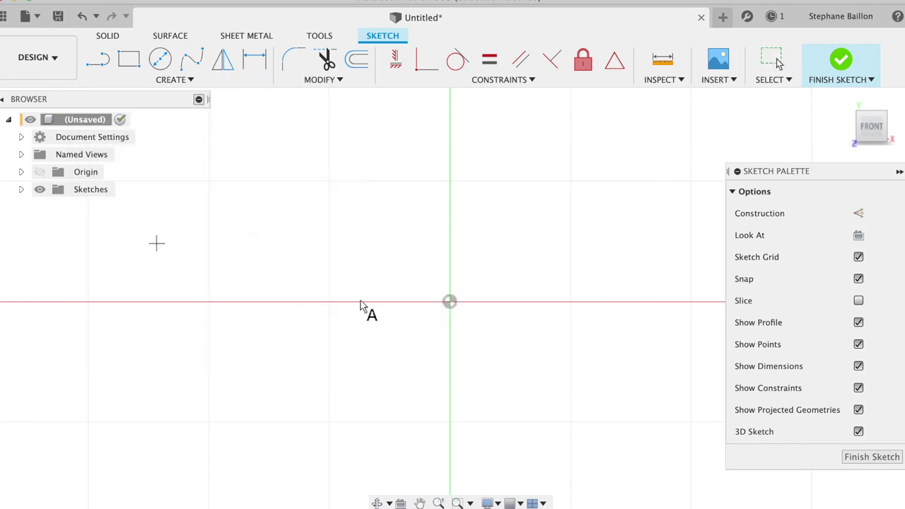
{"action": "left_click", "coordinate": [450, 303]}
{"action": "left_click", "coordinate": [634, 192]}
{"action": "type", "text": "FUSION"}
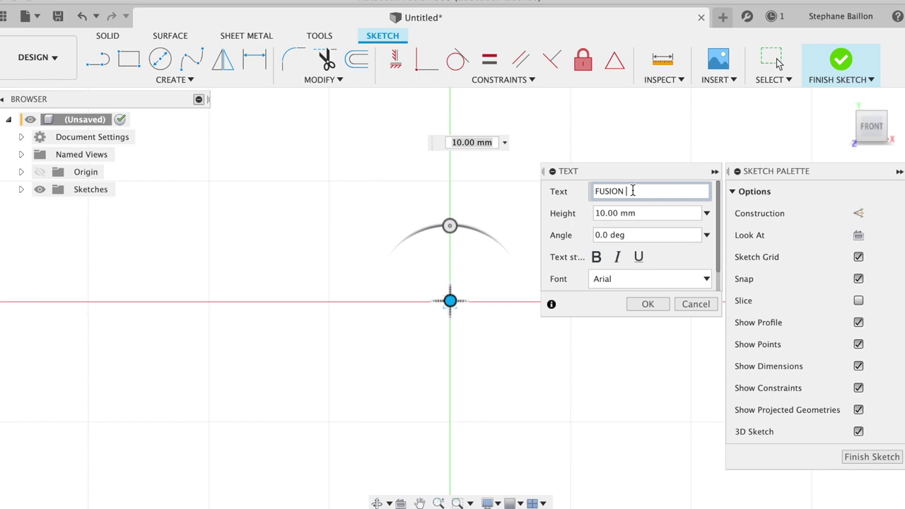
{"action": "type", "text": "360"}
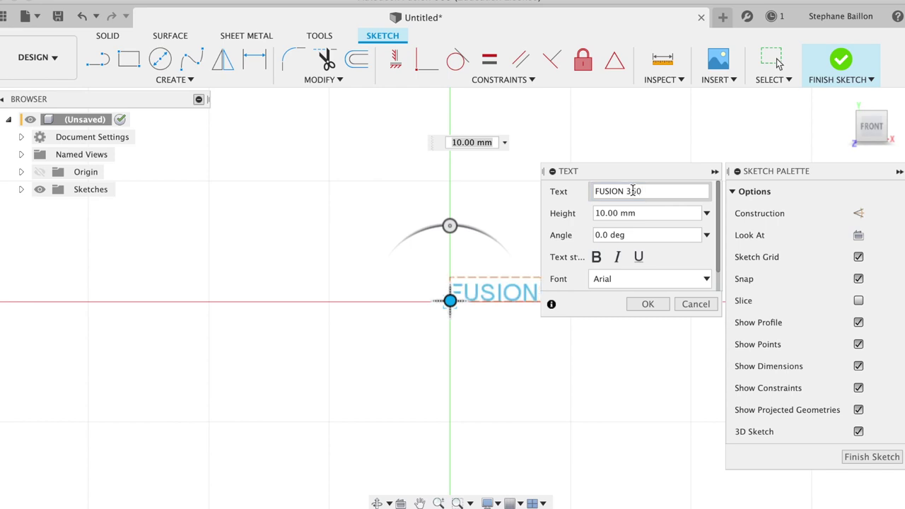
Step: Make the text bold, 15 mm high in Avenir Next, and confirm it
{"action": "left_click", "coordinate": [596, 257]}
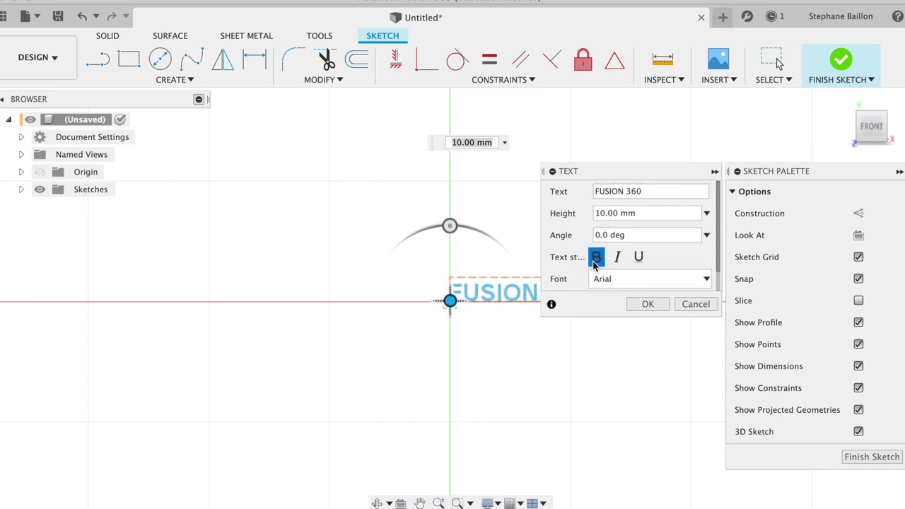
{"action": "left_click", "coordinate": [706, 214]}
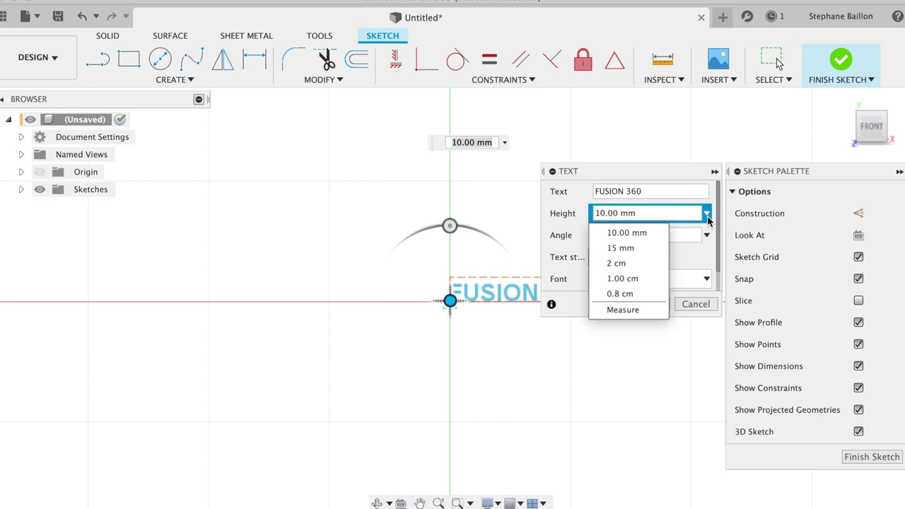
{"action": "left_click", "coordinate": [620, 248]}
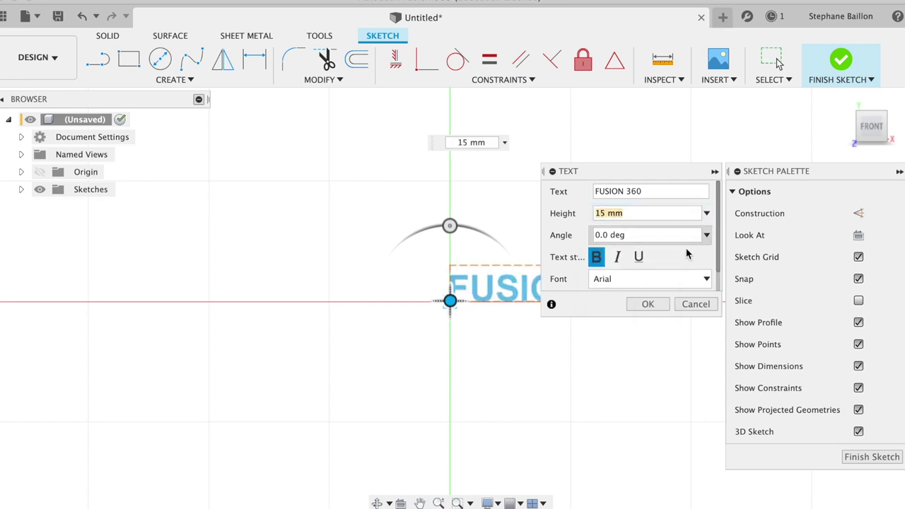
{"action": "left_click", "coordinate": [708, 280]}
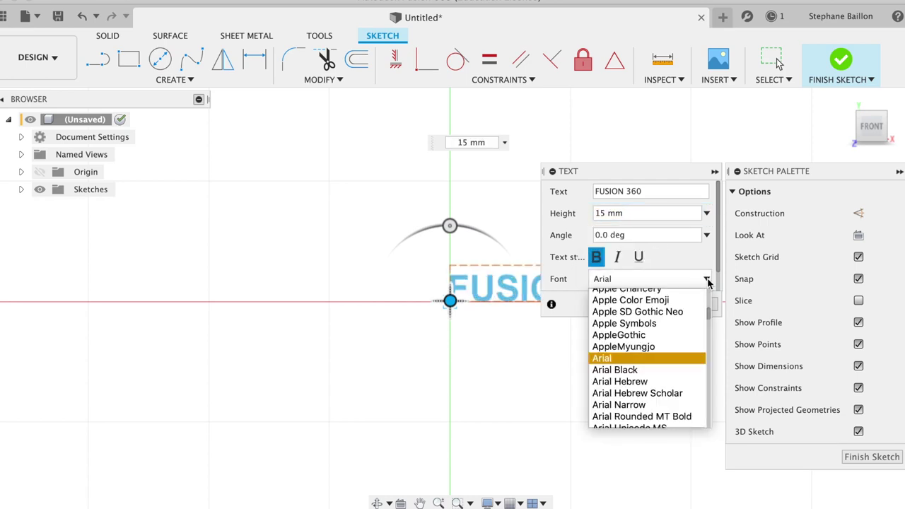
{"action": "key", "text": "Down"}
{"action": "key", "text": "Down"}
{"action": "key", "text": "Down"}
{"action": "key", "text": "Down"}
{"action": "key", "text": "Down"}
{"action": "key", "text": "Down"}
{"action": "key", "text": "Down"}
{"action": "key", "text": "Down"}
{"action": "key", "text": "Down"}
{"action": "key", "text": "Down"}
{"action": "key", "text": "Down"}
{"action": "left_click", "coordinate": [649, 375]}
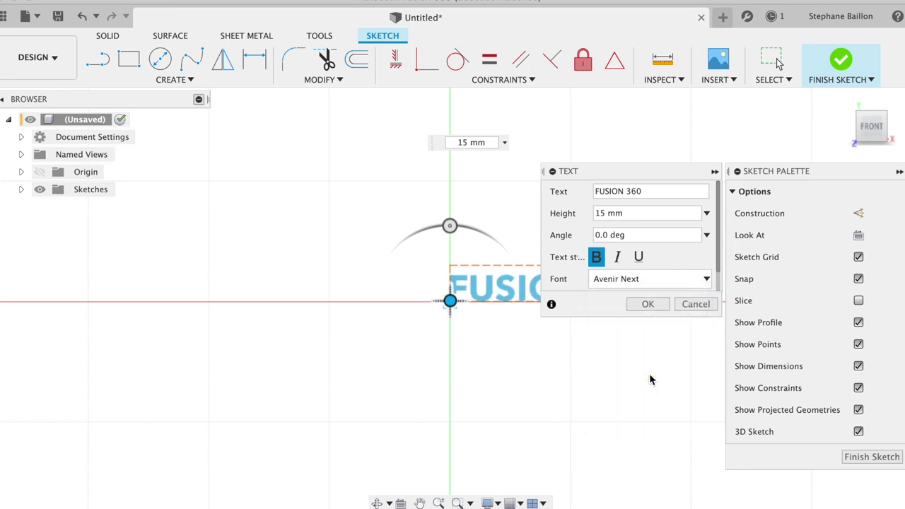
{"action": "left_click", "coordinate": [649, 304]}
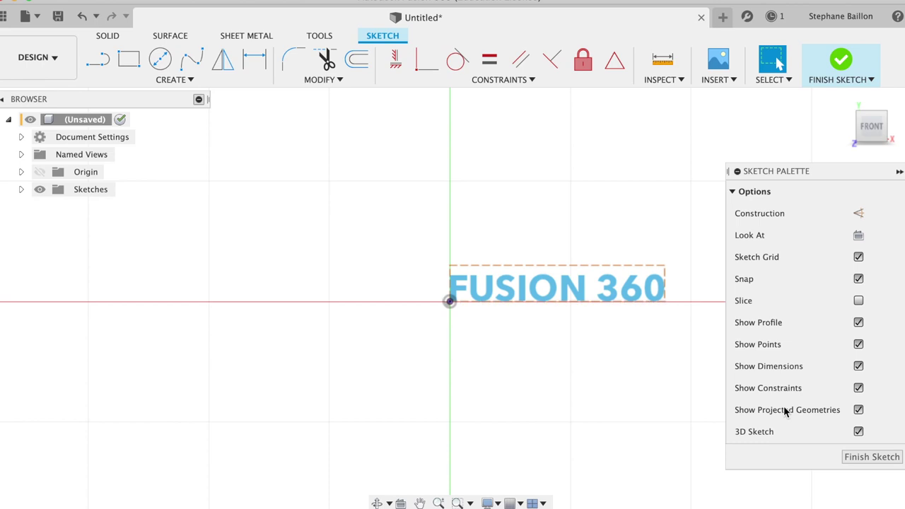
{"action": "key", "text": "e"}
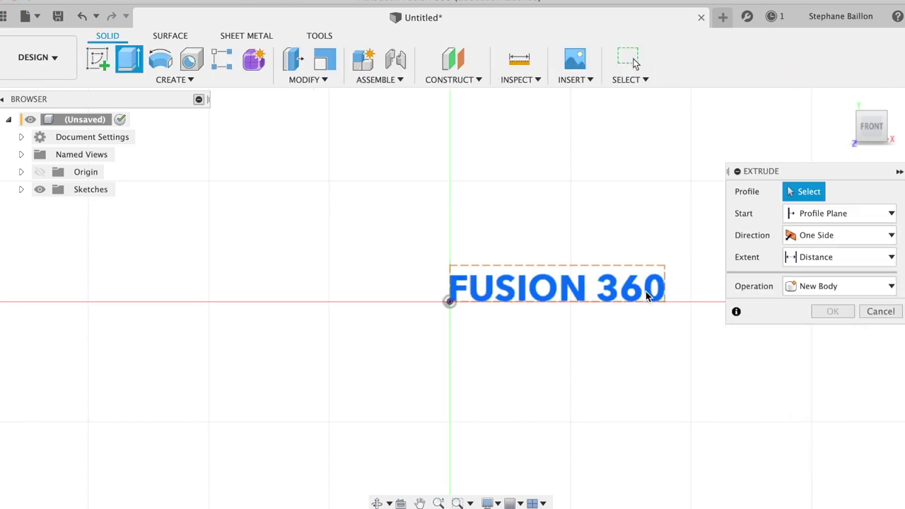
Step: Extrude the FUSION 360 text profile 10 mm into new solid bodies
{"action": "left_click", "coordinate": [647, 295]}
{"action": "left_click_drag", "start_coordinate": [870, 125], "coordinate": [802, 138]}
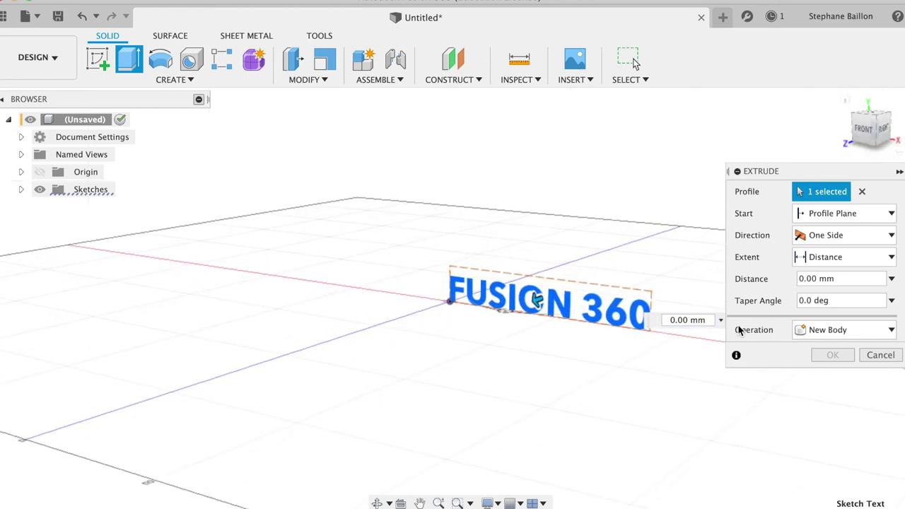
{"action": "left_click", "coordinate": [892, 278]}
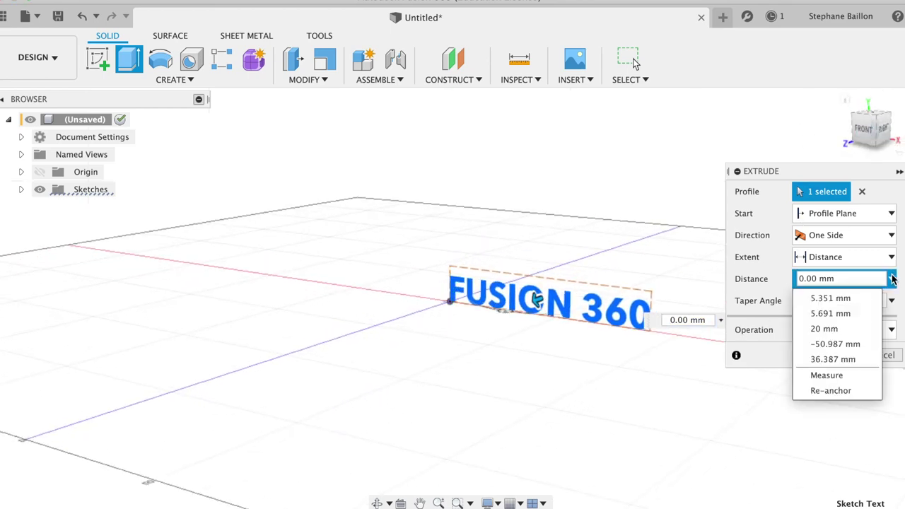
{"action": "left_click", "coordinate": [854, 280]}
{"action": "type", "text": "&"}
{"action": "key", "text": "BackSpace"}
{"action": "key", "text": "BackSpace"}
{"action": "key", "text": "Return"}
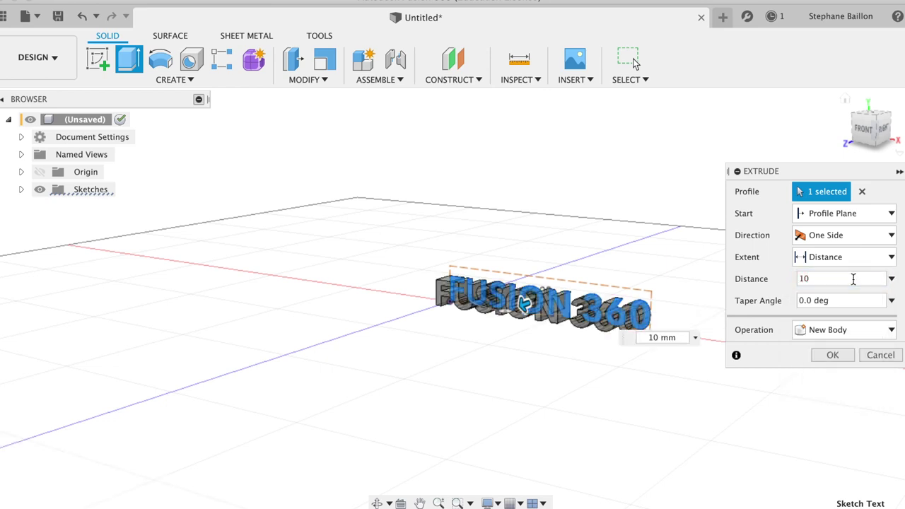
{"action": "left_click", "coordinate": [833, 356]}
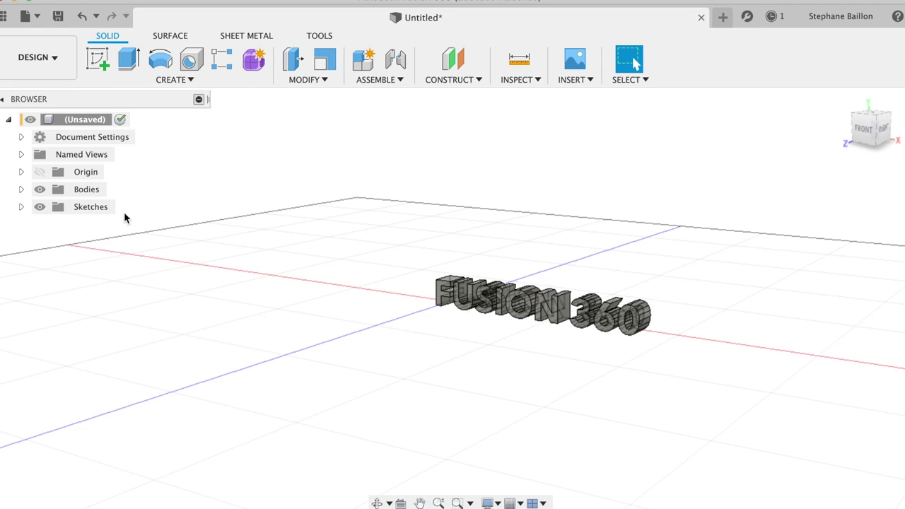
Step: Apply the Gold – Polished appearance to Body1 through Body9
{"action": "left_click", "coordinate": [22, 189]}
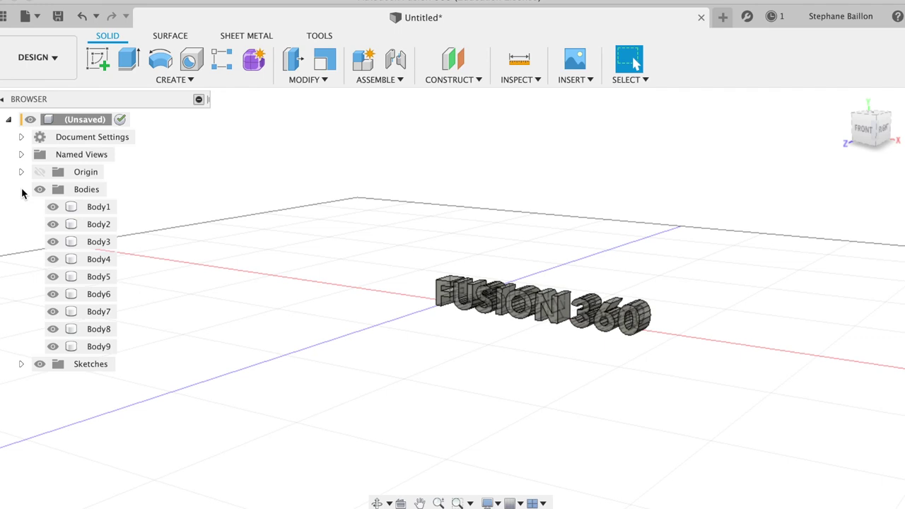
{"action": "left_click", "coordinate": [92, 206]}
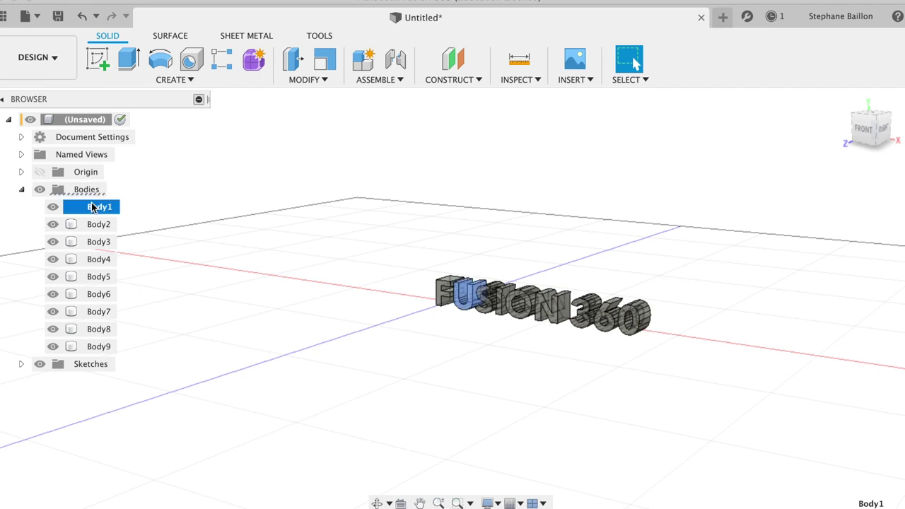
{"action": "left_click", "coordinate": [98, 349], "text": "shift"}
{"action": "right_click", "coordinate": [97, 350]}
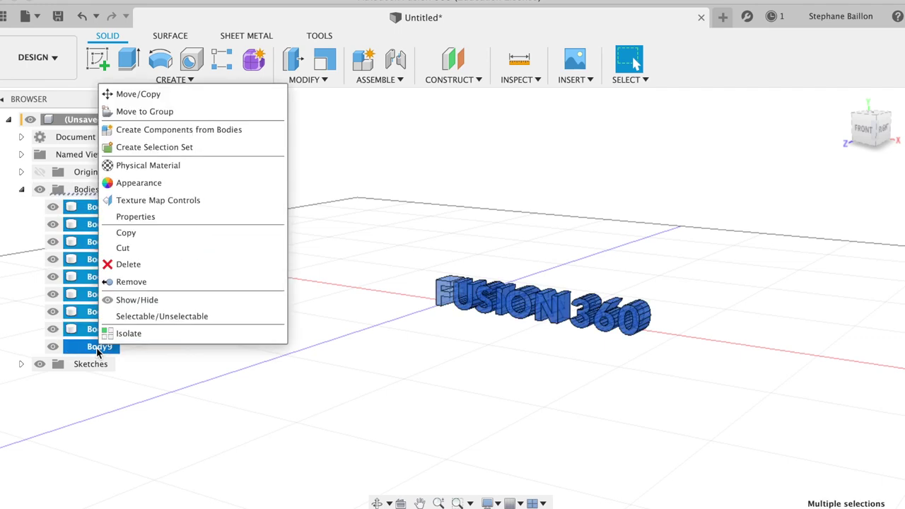
{"action": "left_click", "coordinate": [166, 182]}
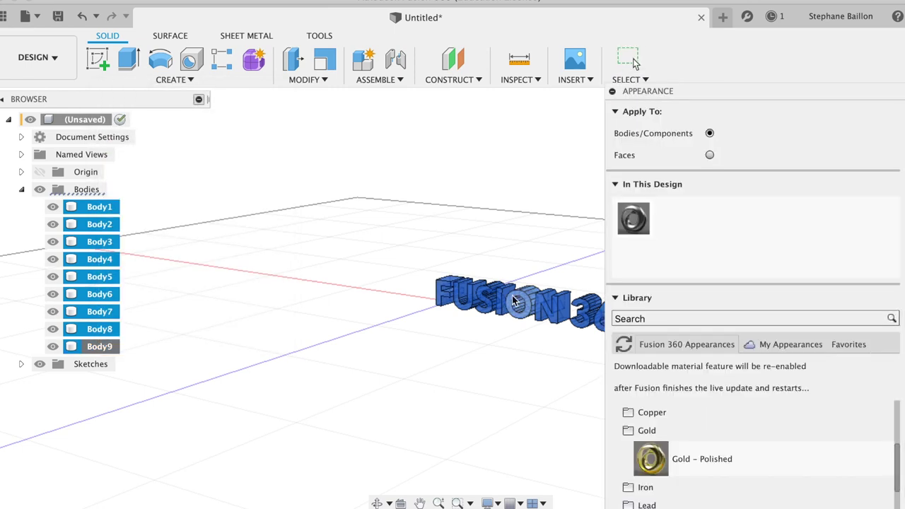
{"action": "left_click_drag", "start_coordinate": [652, 447], "coordinate": [539, 314]}
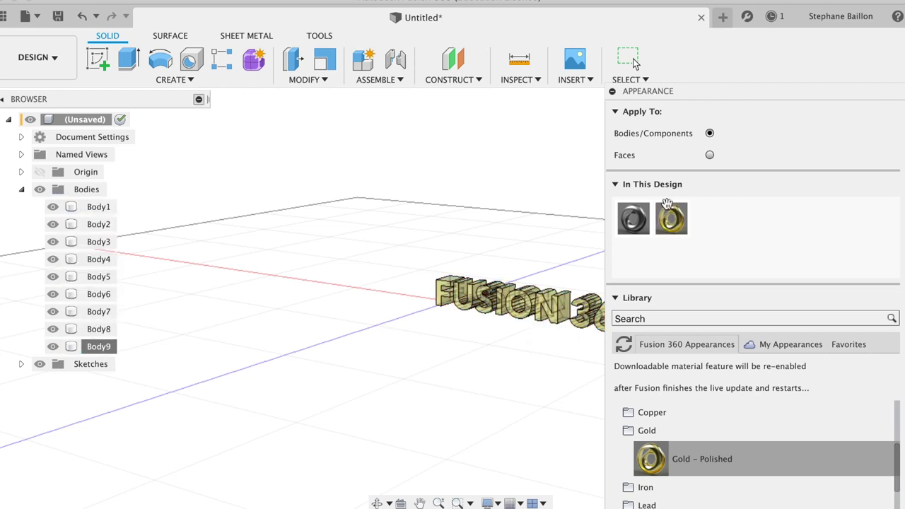
{"action": "left_click", "coordinate": [616, 298]}
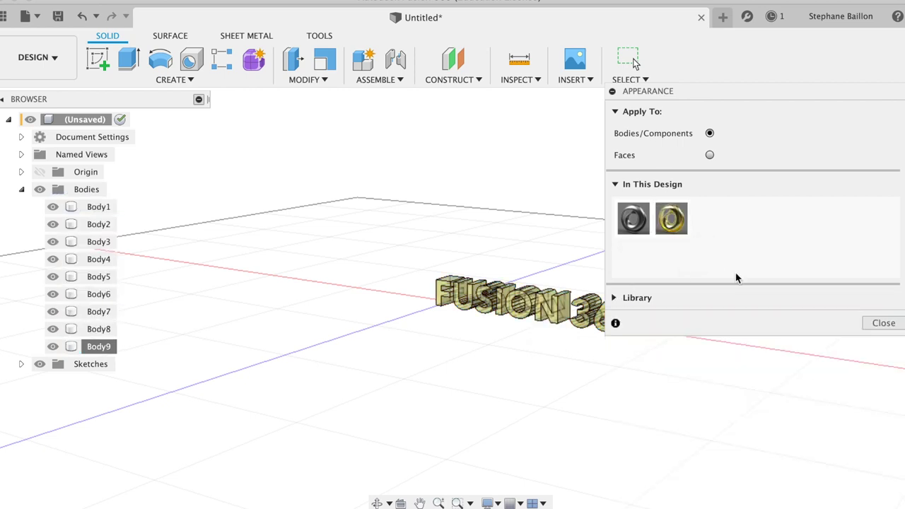
Step: Switch to the Render workspace, orbit the gold text, then return to the home view
{"action": "left_click", "coordinate": [883, 324]}
{"action": "left_click", "coordinate": [60, 64]}
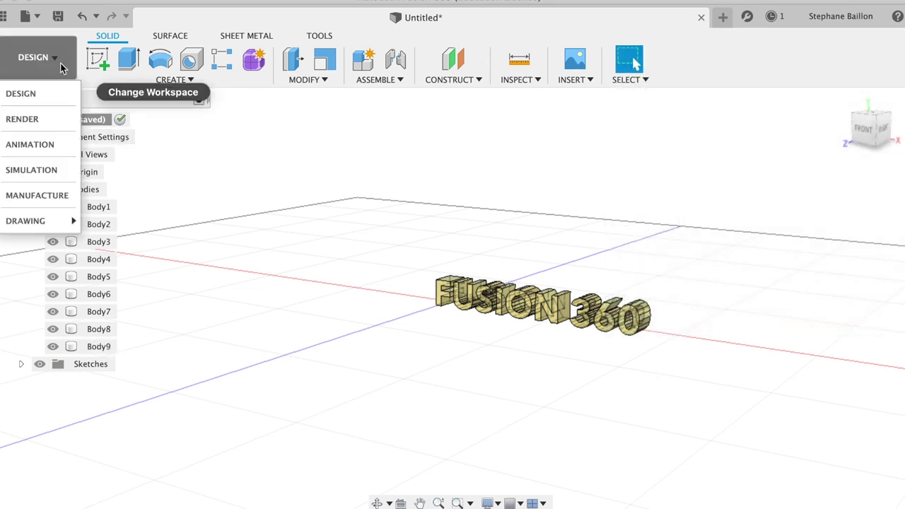
{"action": "left_click", "coordinate": [41, 118]}
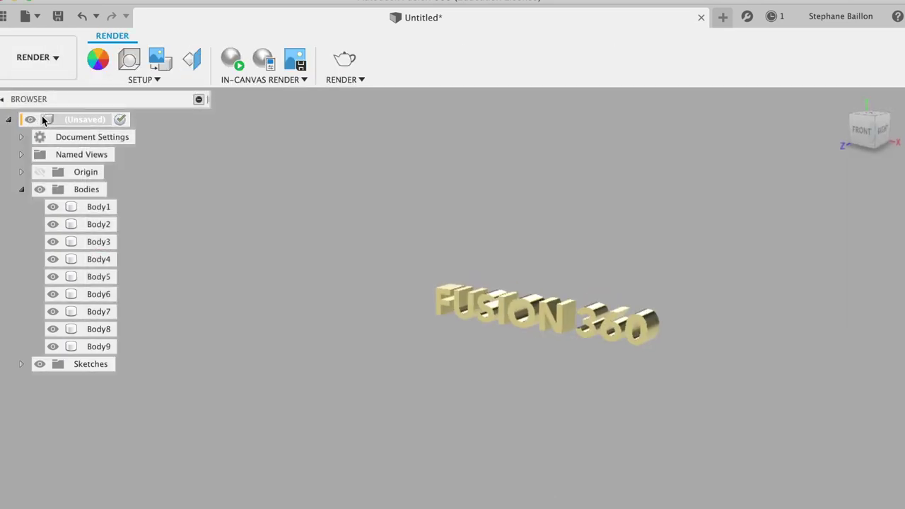
{"action": "mouse_move", "coordinate": [862, 137]}
{"action": "left_mouse_down"}
{"action": "mouse_move", "coordinate": [801, 109]}
{"action": "mouse_move", "coordinate": [884, 135]}
{"action": "left_mouse_up"}
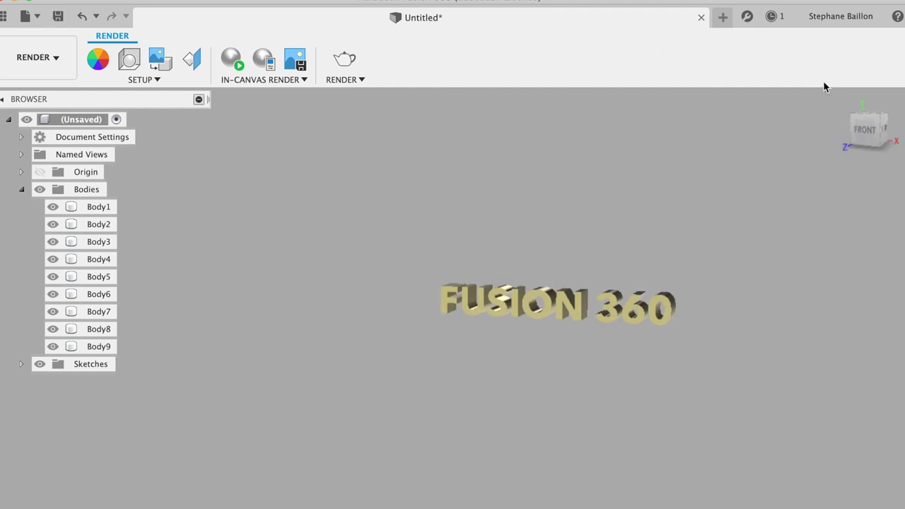
{"action": "left_click", "coordinate": [841, 101]}
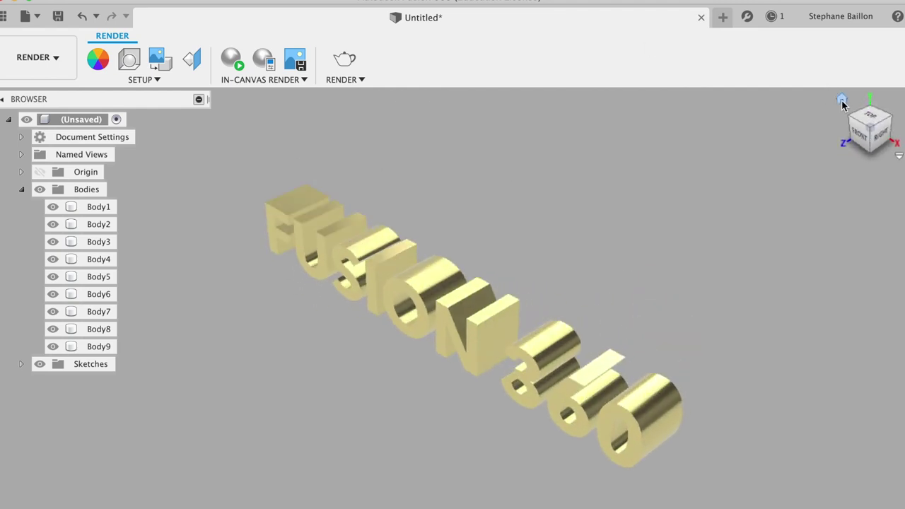
{"action": "left_click", "coordinate": [29, 58]}
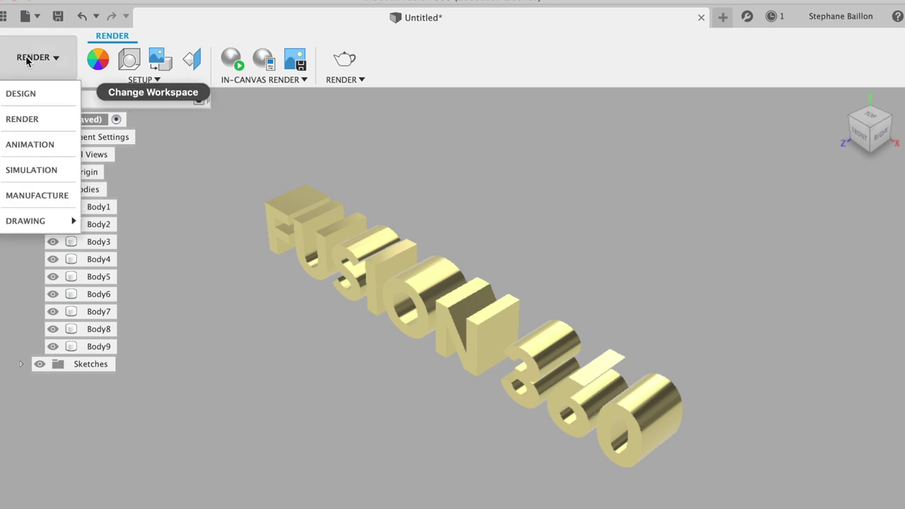
Step: In the Animation workspace, record a 0–10 s camera move ending face-on to the front
{"action": "left_click", "coordinate": [31, 144]}
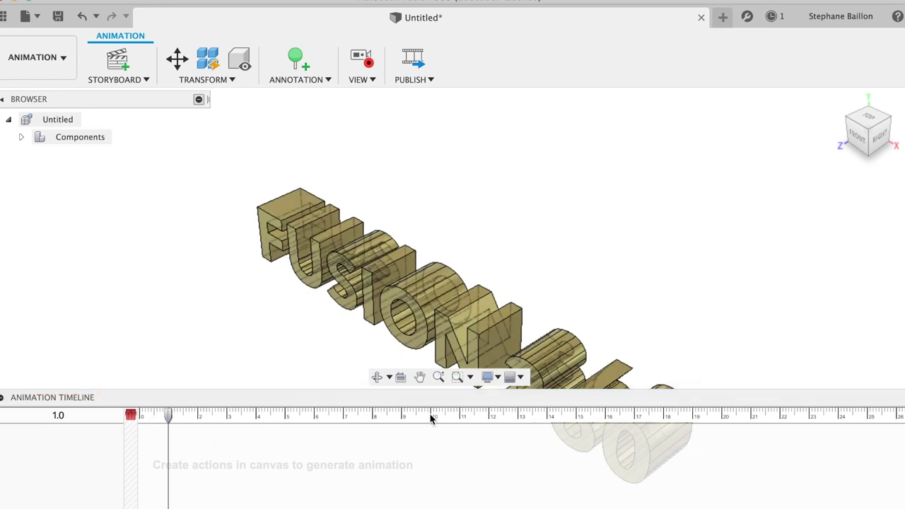
{"action": "left_click", "coordinate": [434, 416]}
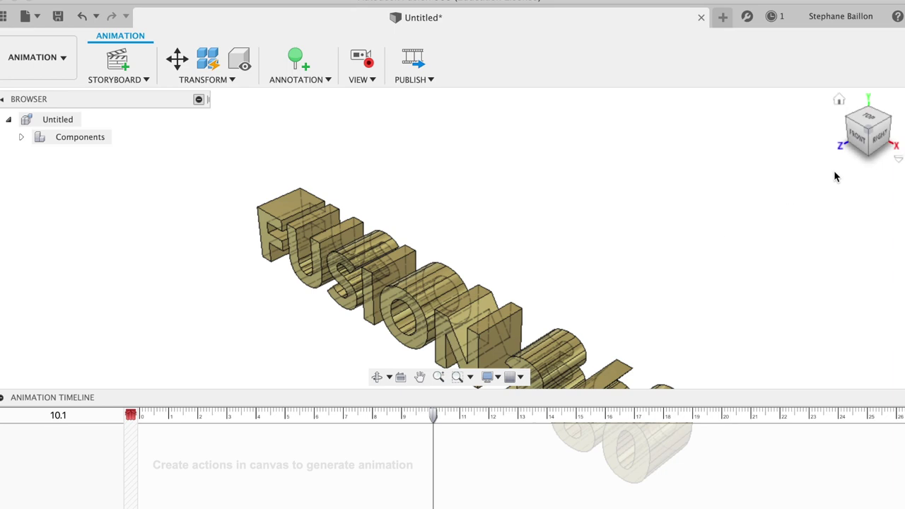
{"action": "left_click", "coordinate": [858, 138]}
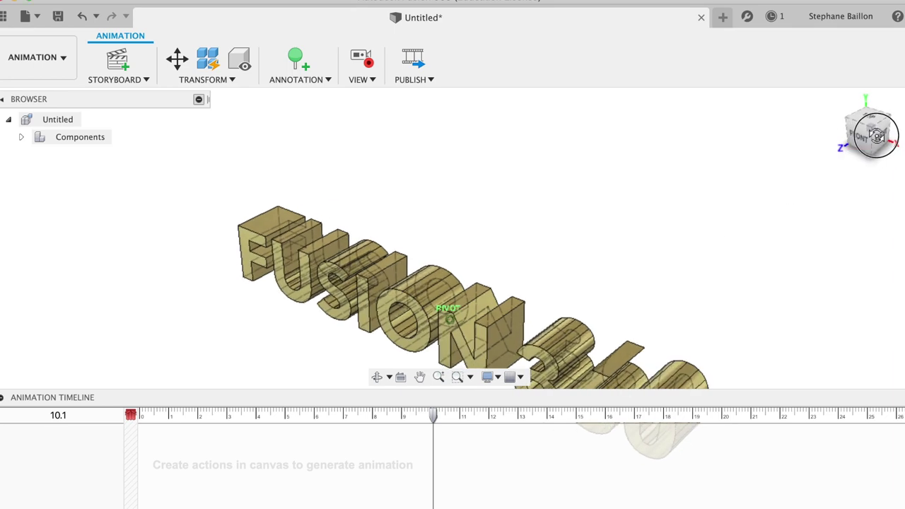
{"action": "left_click", "coordinate": [899, 115]}
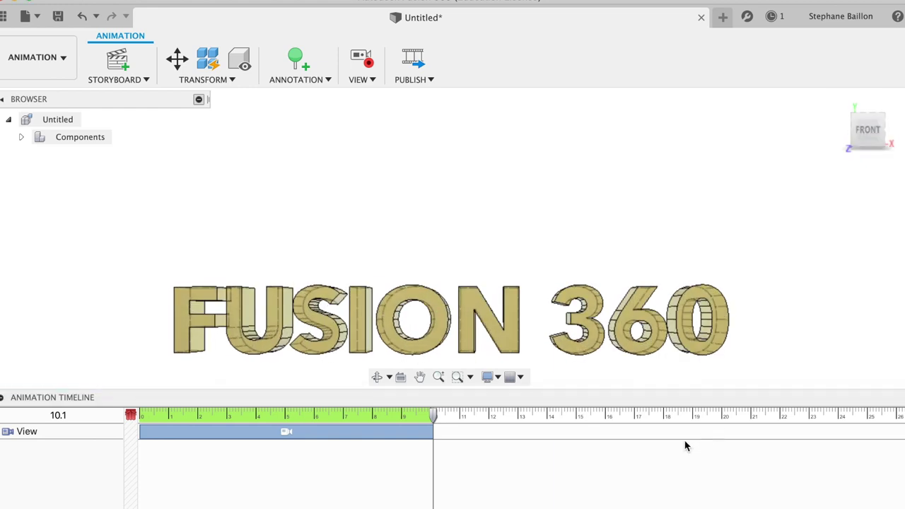
Step: Add a 10–20 s camera turn through front-right, right-back and back-left views
{"action": "left_click", "coordinate": [721, 417]}
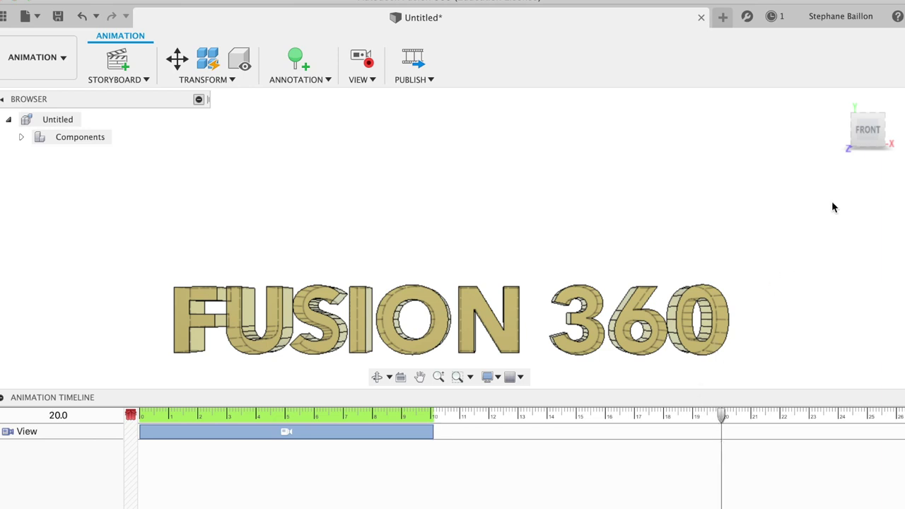
{"action": "mouse_move", "coordinate": [868, 130]}
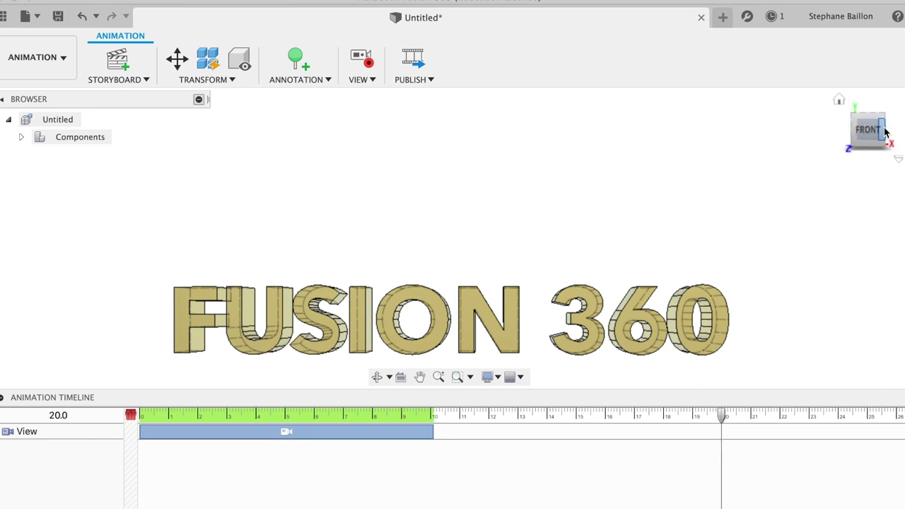
{"action": "left_click", "coordinate": [884, 132]}
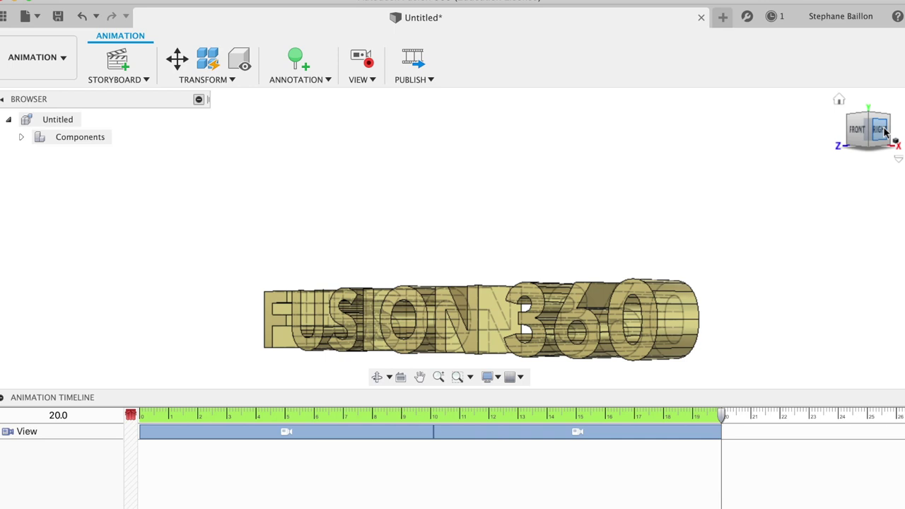
{"action": "left_click", "coordinate": [888, 132]}
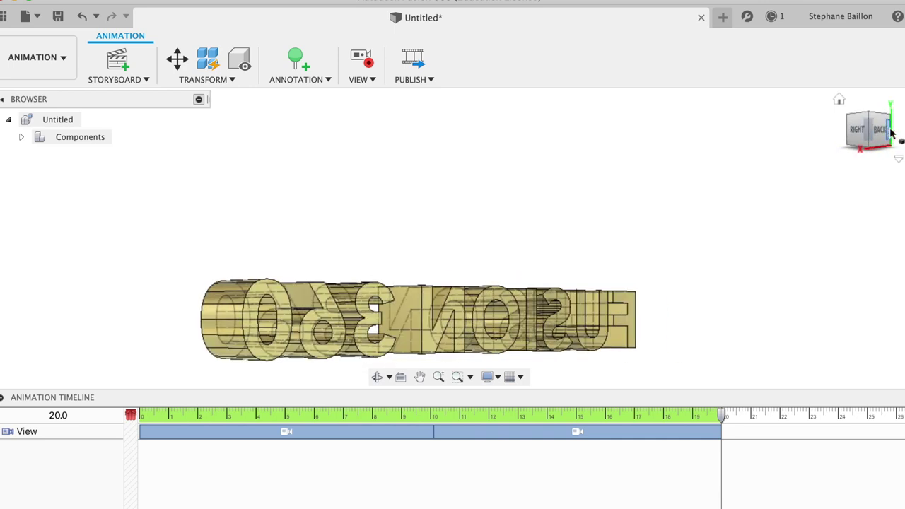
{"action": "left_click", "coordinate": [893, 133]}
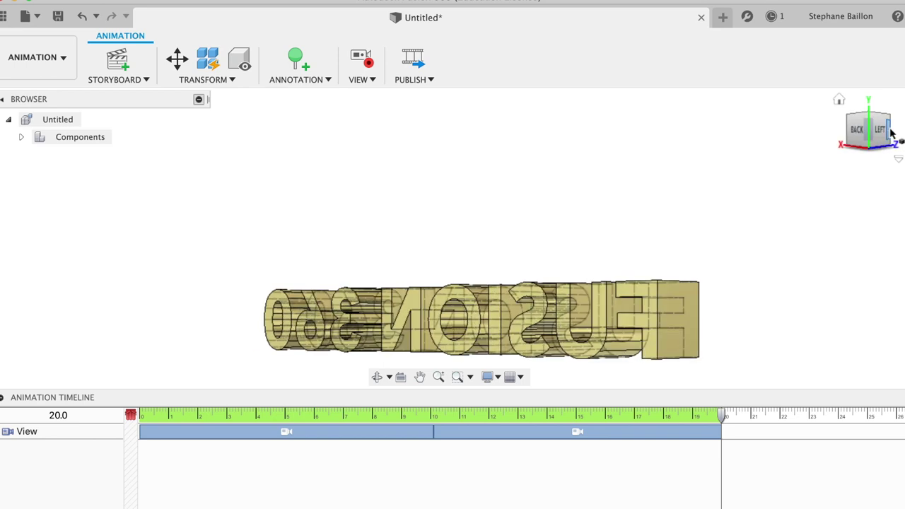
Step: Add a 20–30 s camera turn through left-front back to the front view
{"action": "scroll", "coordinate": [881, 443], "scroll_direction": "right", "scroll_amount": 3}
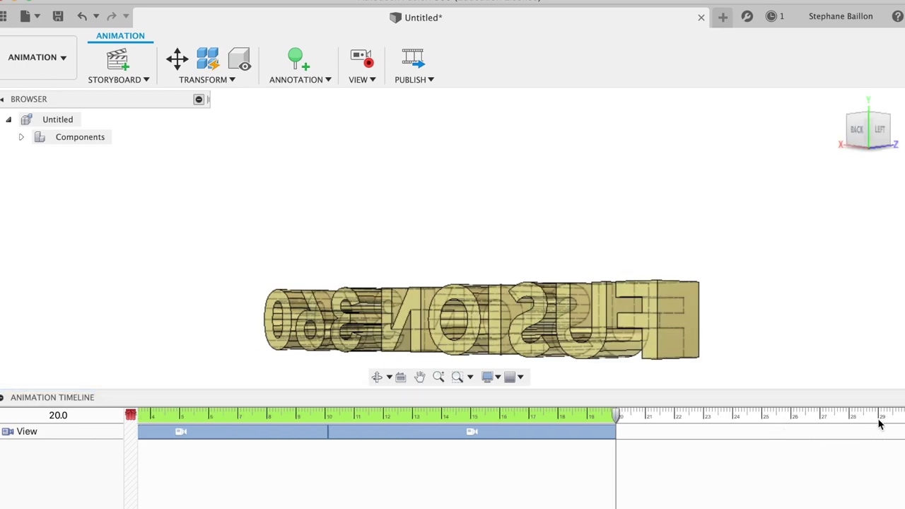
{"action": "left_click", "coordinate": [903, 417]}
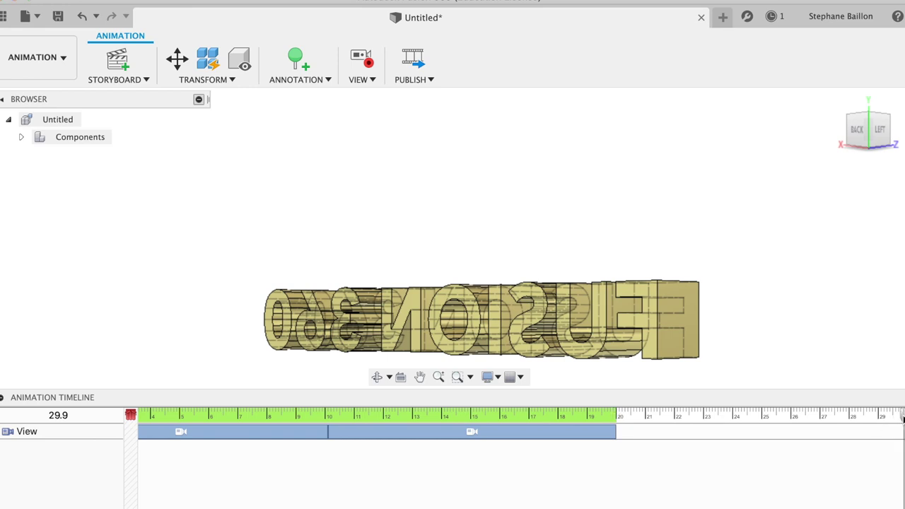
{"action": "left_click", "coordinate": [890, 131]}
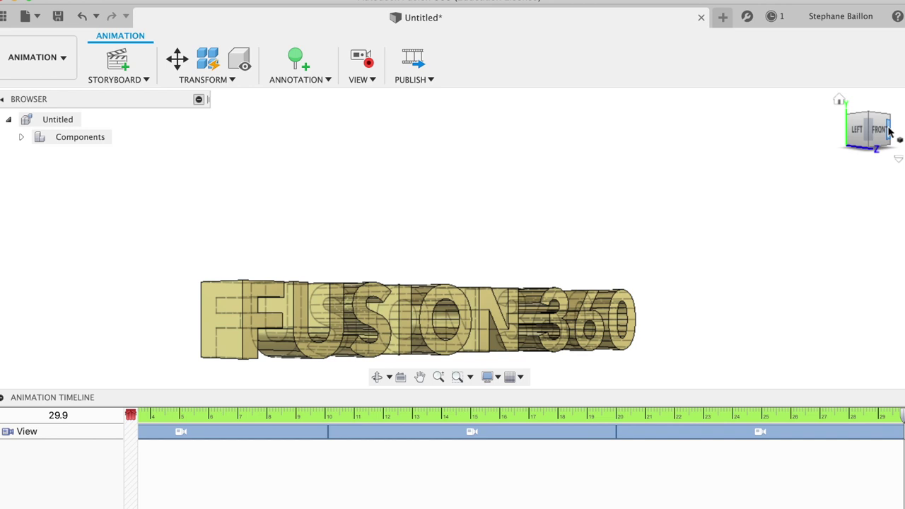
{"action": "left_click", "coordinate": [880, 132]}
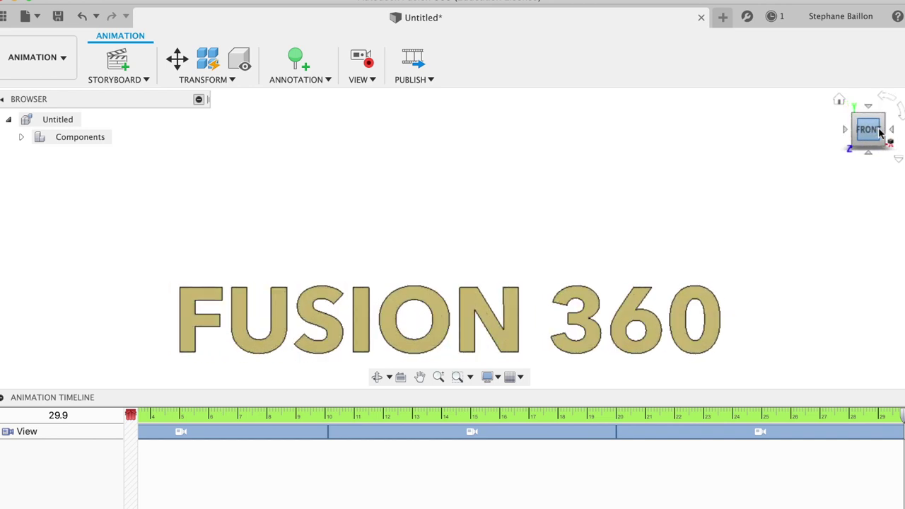
{"action": "mouse_move", "coordinate": [871, 132]}
{"action": "left_click_drag", "start_coordinate": [871, 132], "coordinate": [847, 132]}
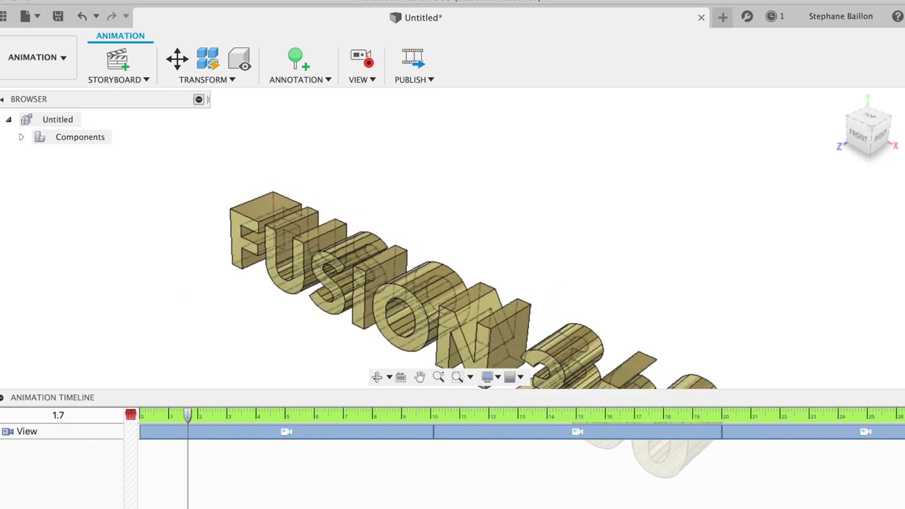
{"action": "left_click", "coordinate": [2, 397]}
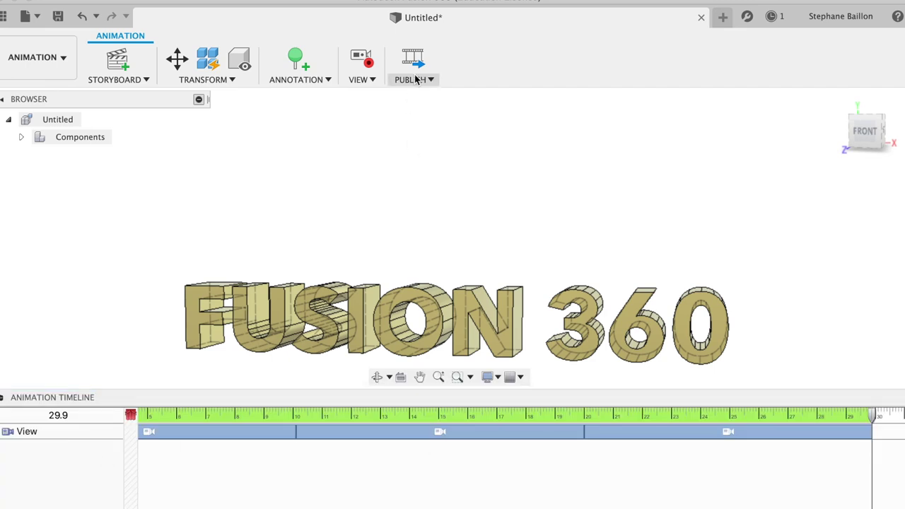
{"action": "left_click", "coordinate": [424, 96]}
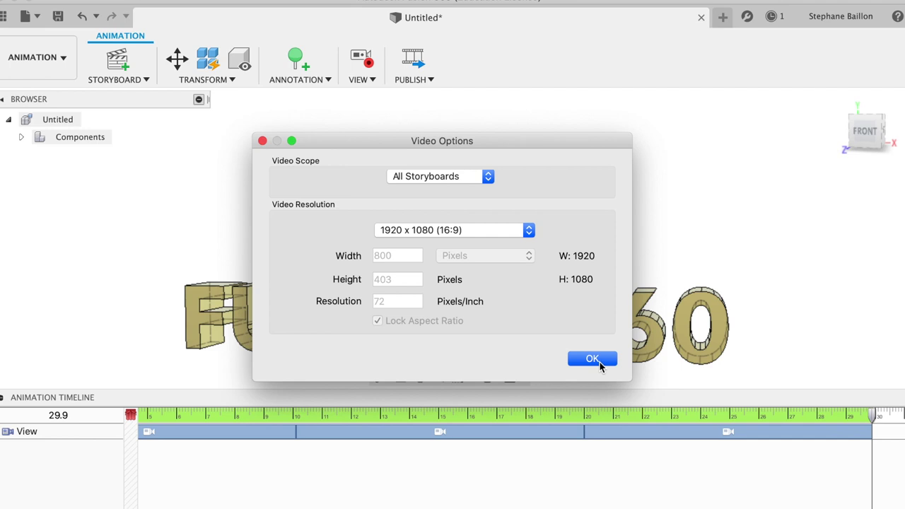
Step: Publish the 1920 x 1080 video named 'Fusion 360 bis' to the project and computer
{"action": "left_click", "coordinate": [594, 359]}
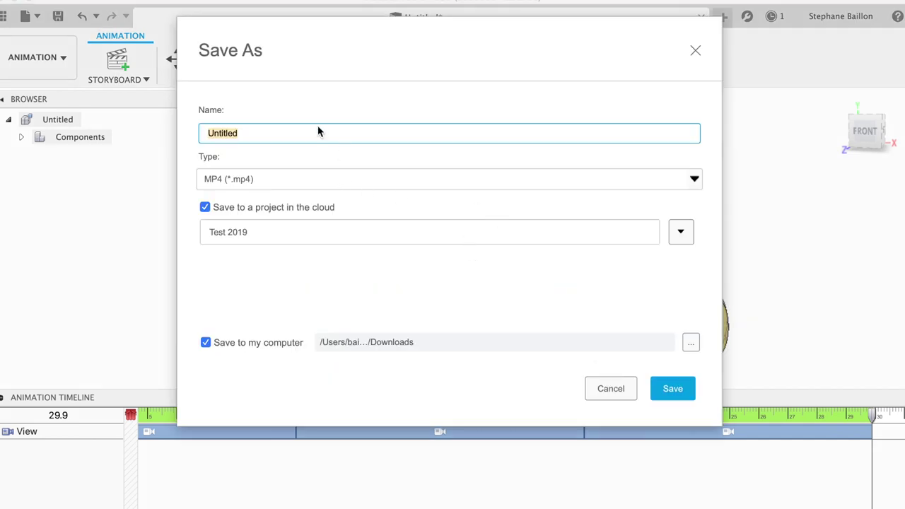
{"action": "type", "text": "fU3D"}
{"action": "key", "text": "BackSpace"}
{"action": "key", "text": "BackSpace"}
{"action": "key", "text": "BackSpace"}
{"action": "key", "text": "BackSpace"}
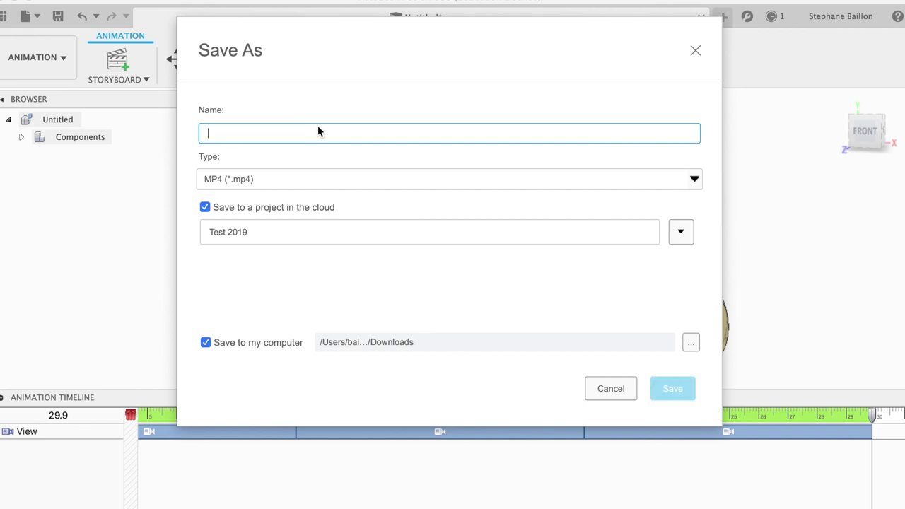
{"action": "type", "text": "Fusion 360 bis"}
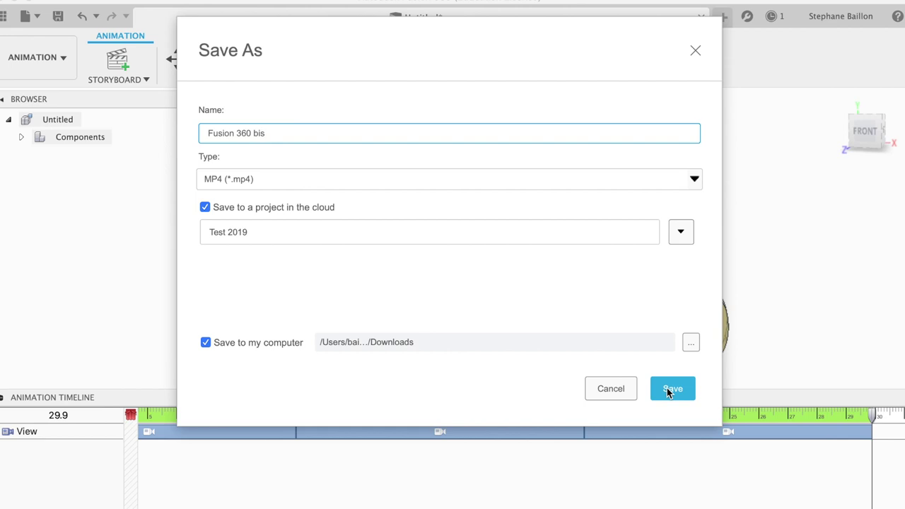
{"action": "left_click", "coordinate": [669, 390]}
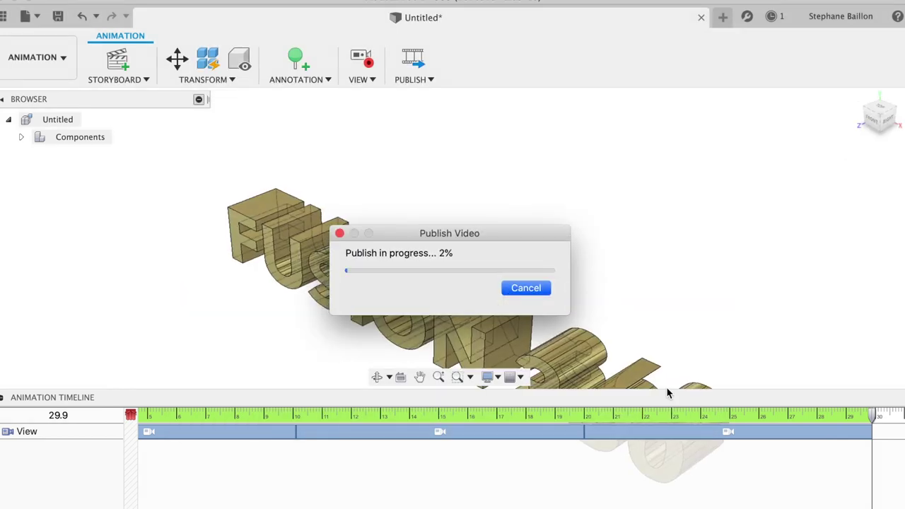